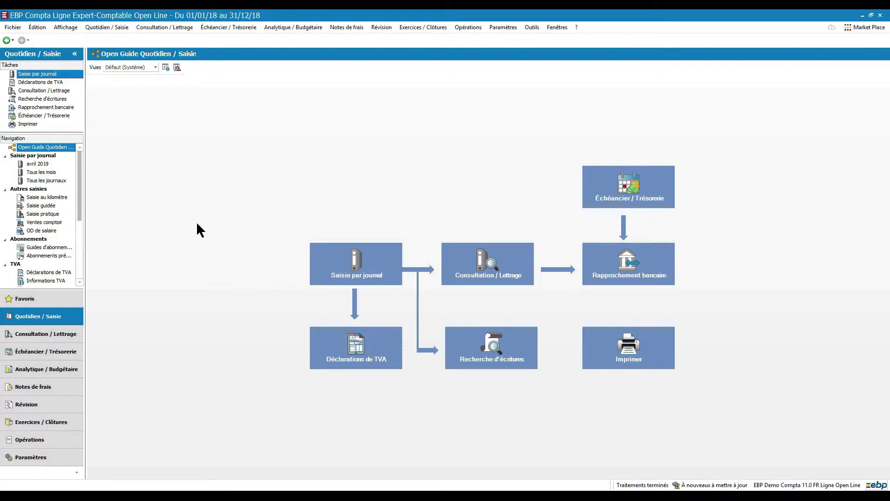
Step: Review the e-filing issuer details (Émetteur de la télédéclaration) in the company settings and accept them
{"action": "left_click", "coordinate": [503, 27]}
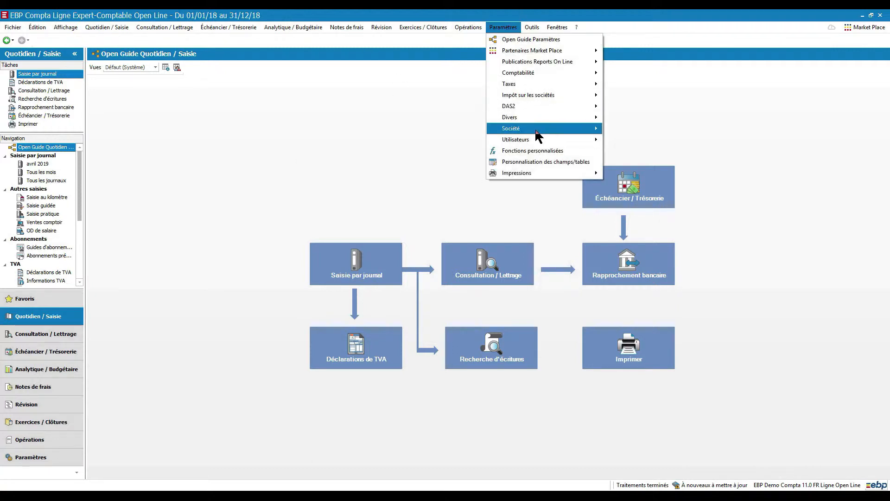
{"action": "mouse_move", "coordinate": [536, 131]}
{"action": "left_click", "coordinate": [630, 130]}
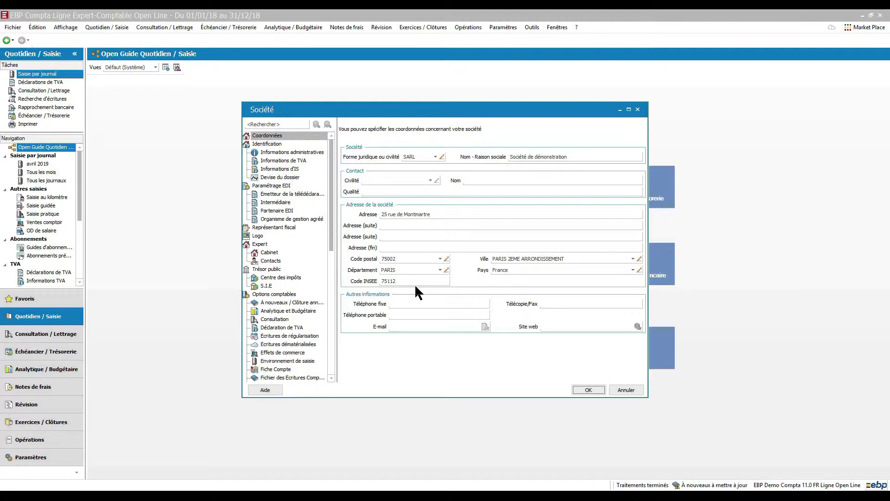
{"action": "left_click", "coordinate": [317, 200]}
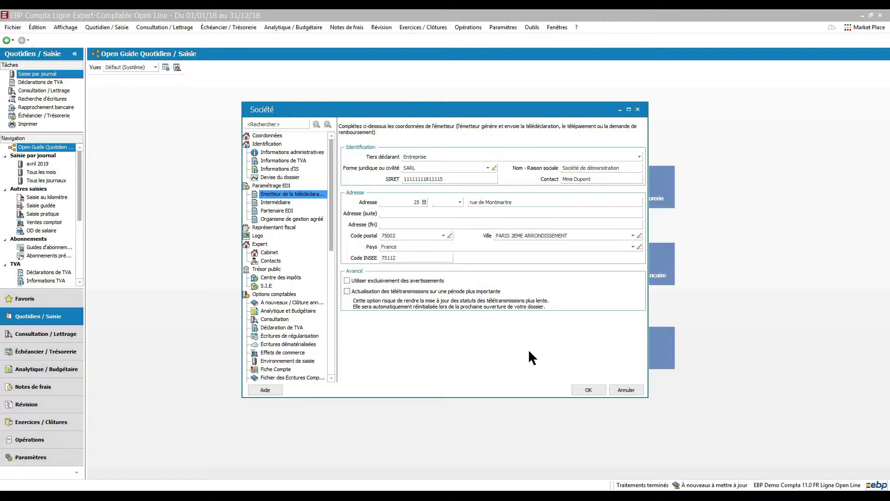
{"action": "left_click", "coordinate": [587, 390]}
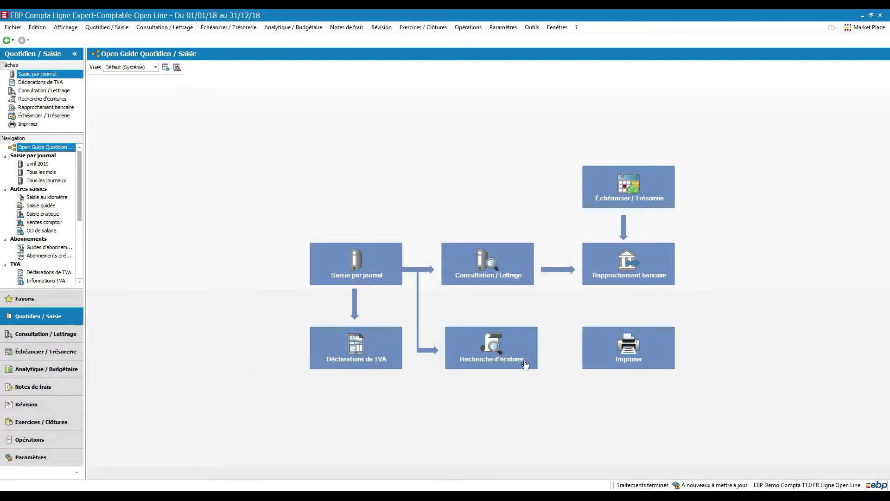
Step: In the general chart of accounts, include supplier account 4091 in the DAS2 declaration, check its contact details, and save and close it
{"action": "left_click", "coordinate": [111, 29]}
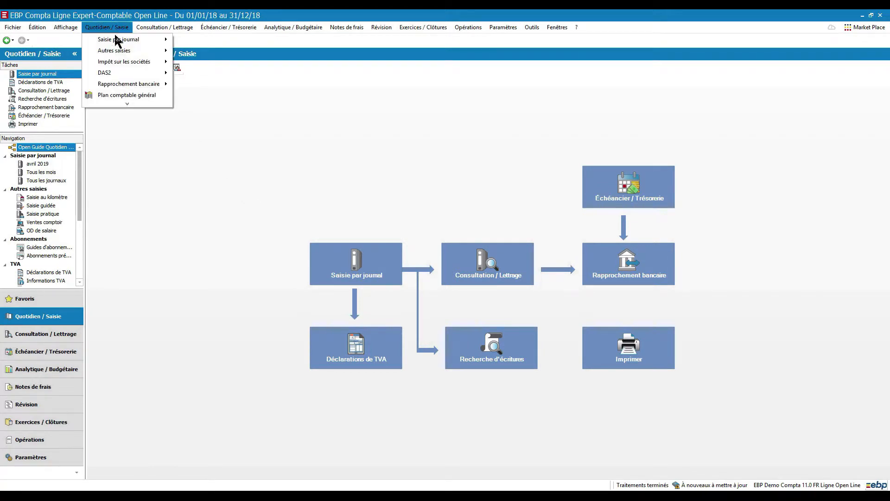
{"action": "left_click", "coordinate": [140, 95]}
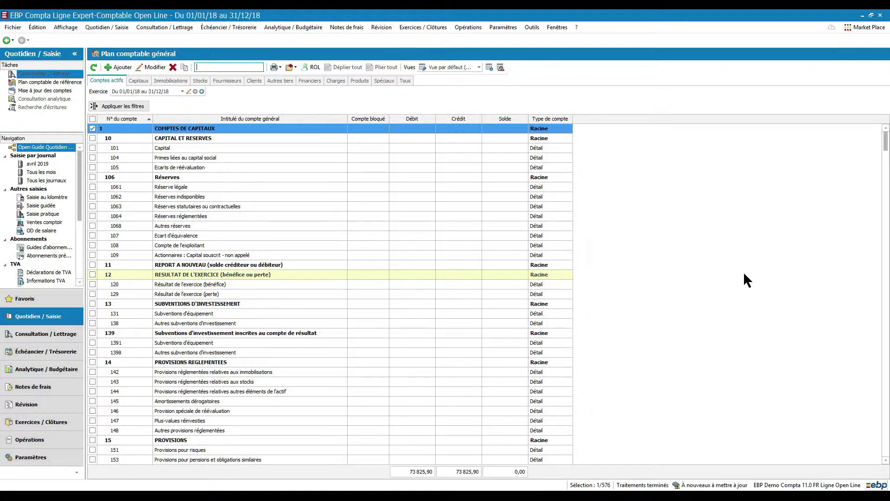
{"action": "left_click_drag", "start_coordinate": [886, 142], "coordinate": [887, 239]}
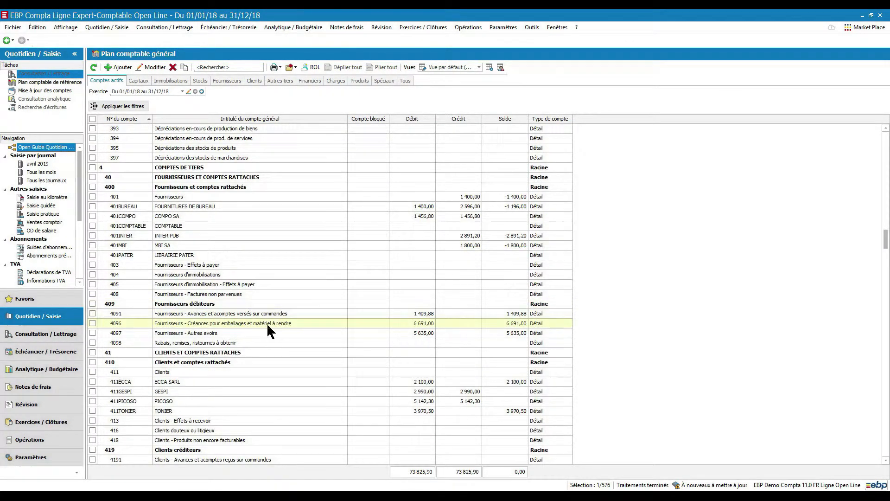
{"action": "double_click", "coordinate": [257, 315]}
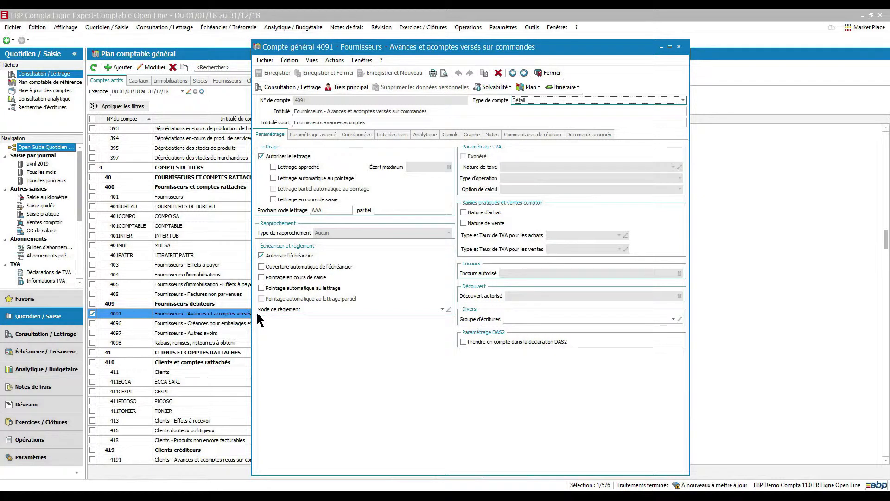
{"action": "left_click", "coordinate": [463, 341]}
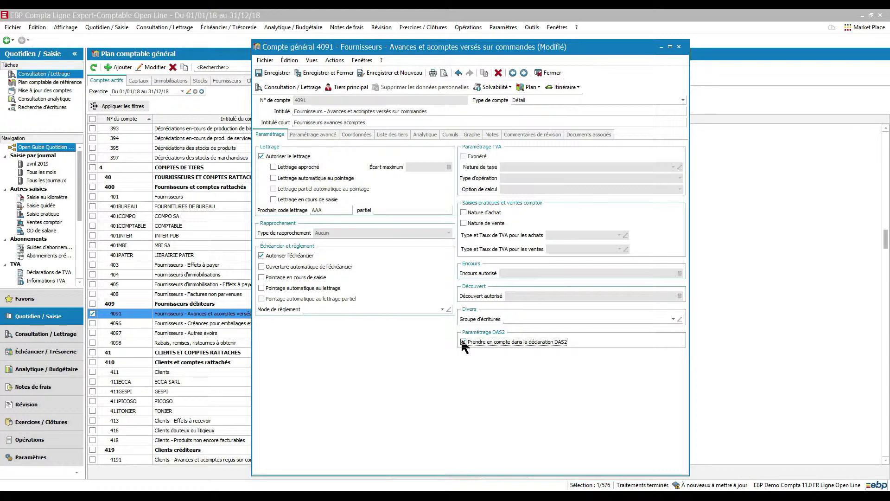
{"action": "left_click", "coordinate": [351, 134]}
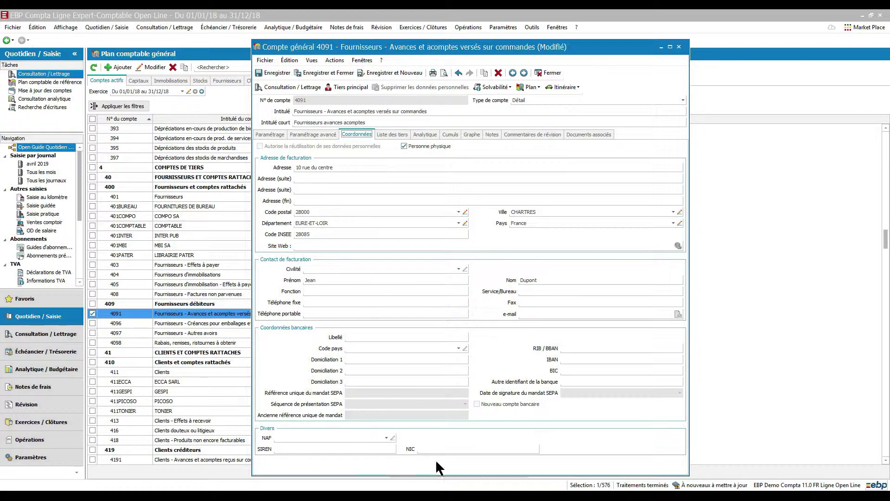
{"action": "left_click", "coordinate": [322, 73]}
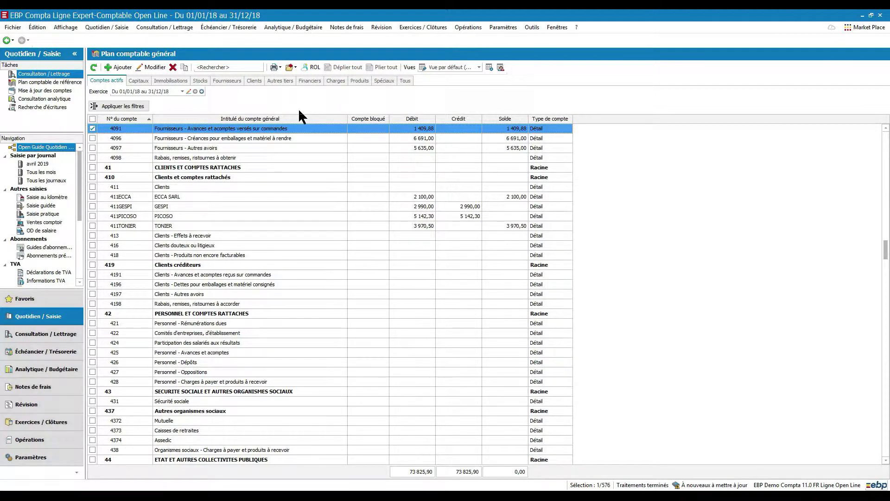
Step: Create a DAS2 declaration for 01/01/2018 to 31/12/2018 with the janvier 2019 millésime and select all beneficiaries
{"action": "left_click", "coordinate": [121, 29]}
{"action": "mouse_move", "coordinate": [135, 74]}
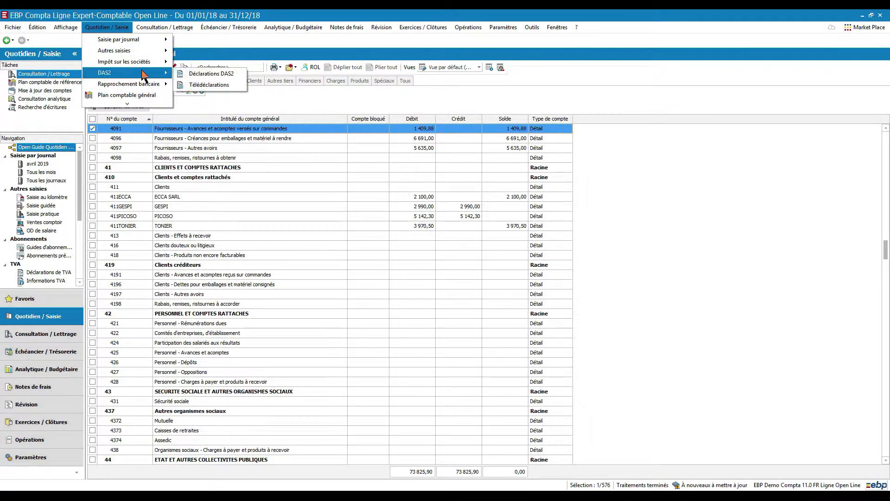
{"action": "left_click", "coordinate": [218, 73]}
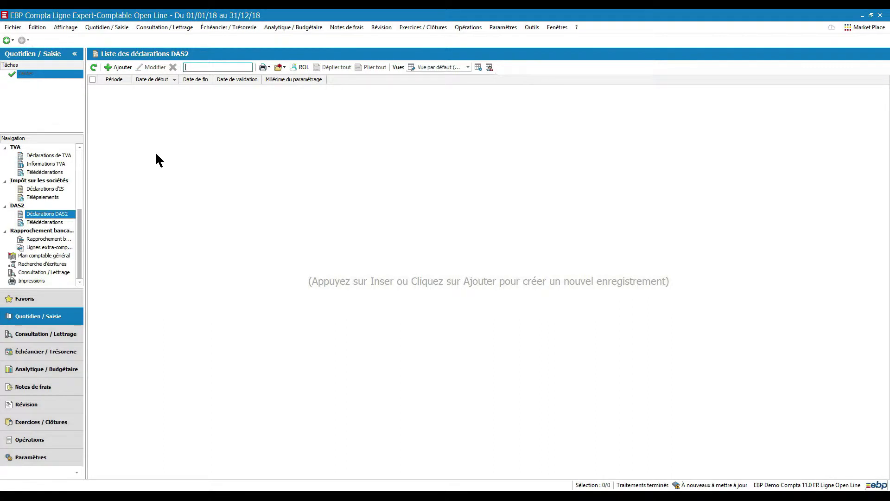
{"action": "left_click", "coordinate": [119, 68]}
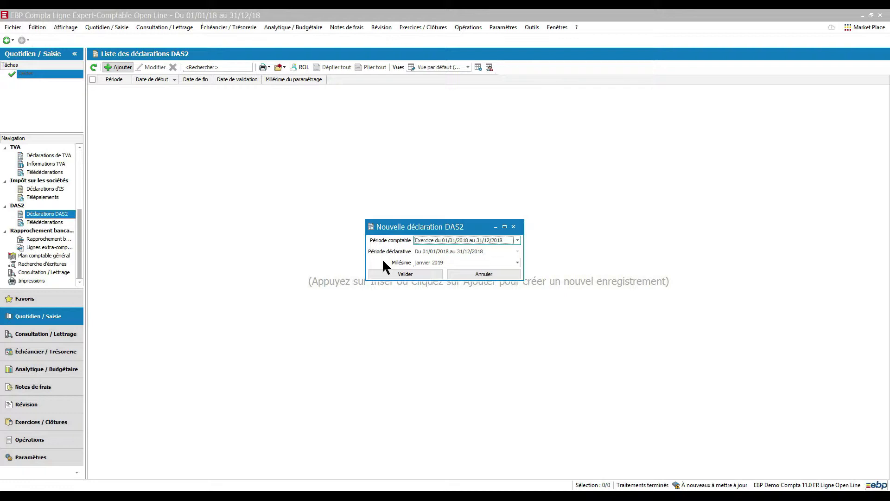
{"action": "left_click", "coordinate": [400, 274]}
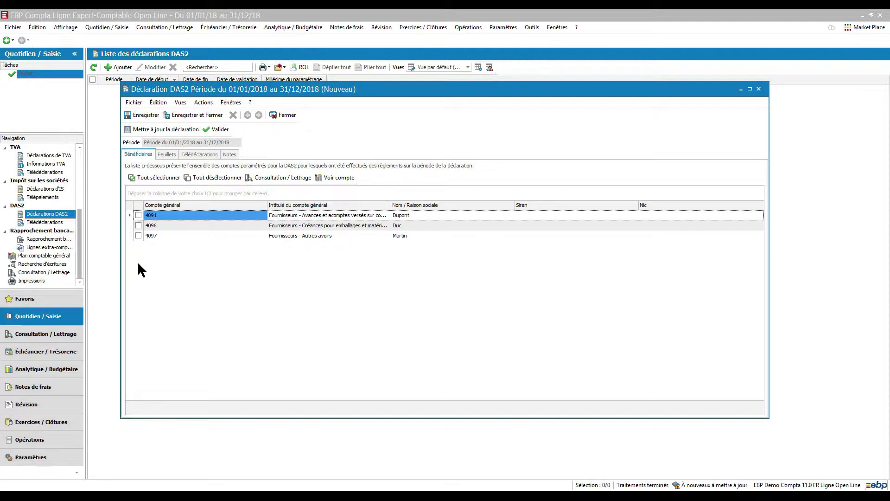
{"action": "left_click", "coordinate": [146, 177]}
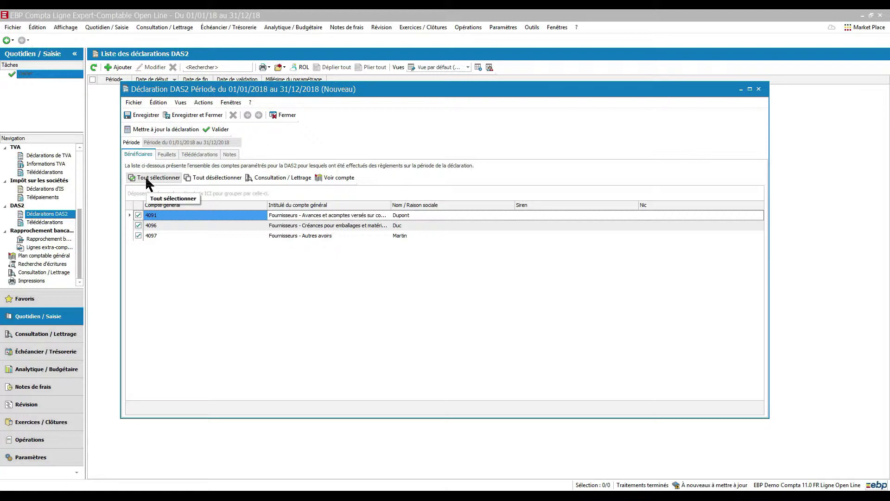
Step: On the first beneficiary's DAS2-T-V sheet, page 3, enter remuneration type C (Commission) with an amount of 568
{"action": "left_click", "coordinate": [167, 154]}
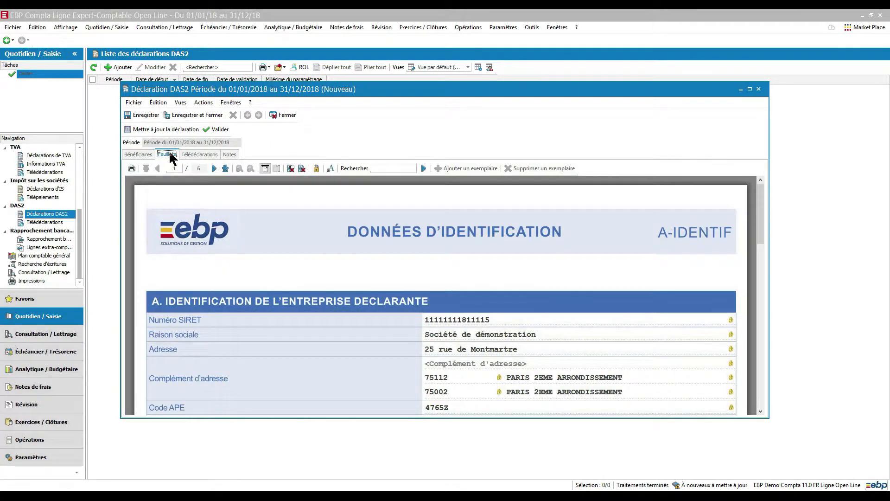
{"action": "left_click", "coordinate": [213, 169]}
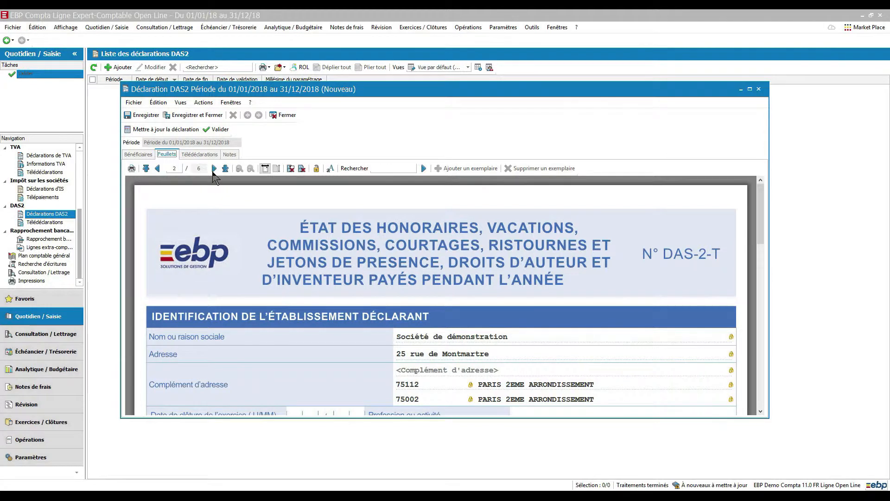
{"action": "left_click", "coordinate": [214, 168]}
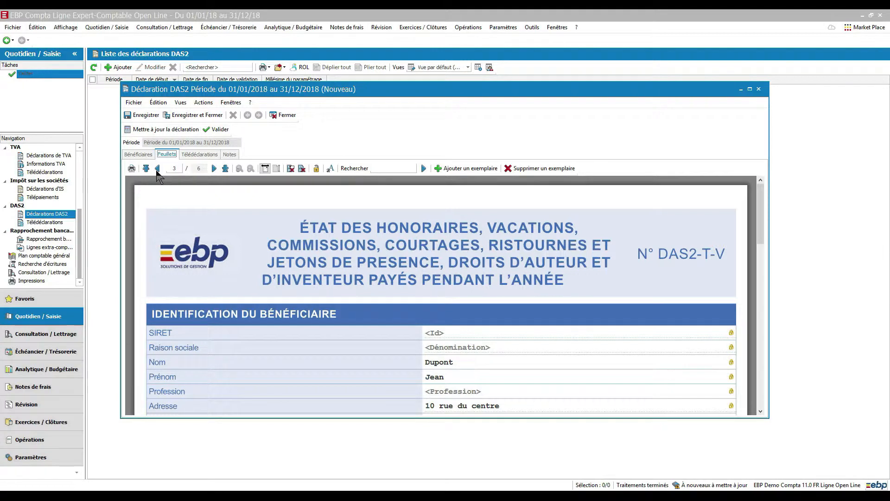
{"action": "left_click_drag", "start_coordinate": [762, 211], "coordinate": [761, 284]}
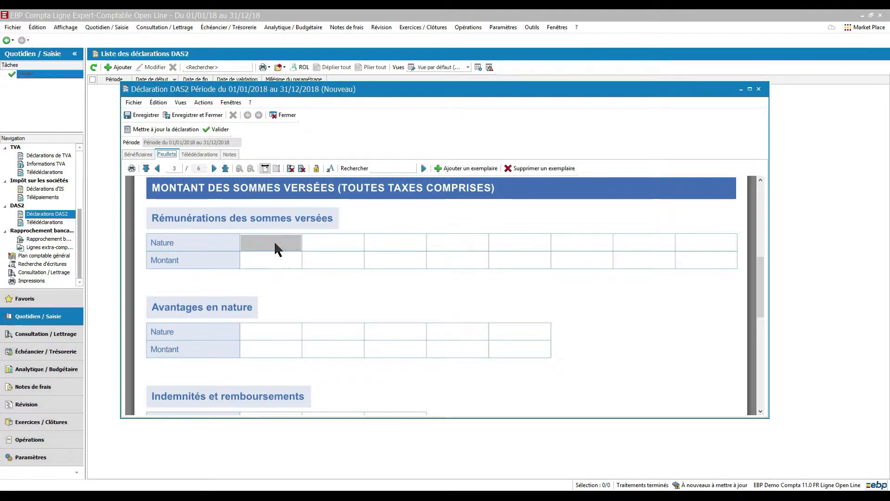
{"action": "left_click", "coordinate": [292, 243]}
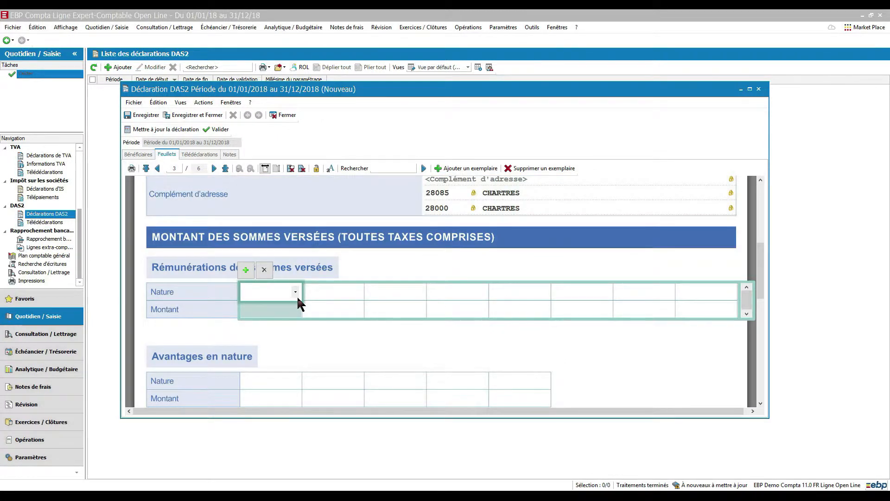
{"action": "left_click", "coordinate": [297, 295]}
{"action": "type", "text": "C"}
{"action": "left_click", "coordinate": [268, 309]}
{"action": "type", "text": "568"}
Step: Add a second remuneration of type H (Honoraire, vacation) with an amount of 341 and save the declaration
{"action": "left_click", "coordinate": [348, 292]}
{"action": "left_click", "coordinate": [357, 291]}
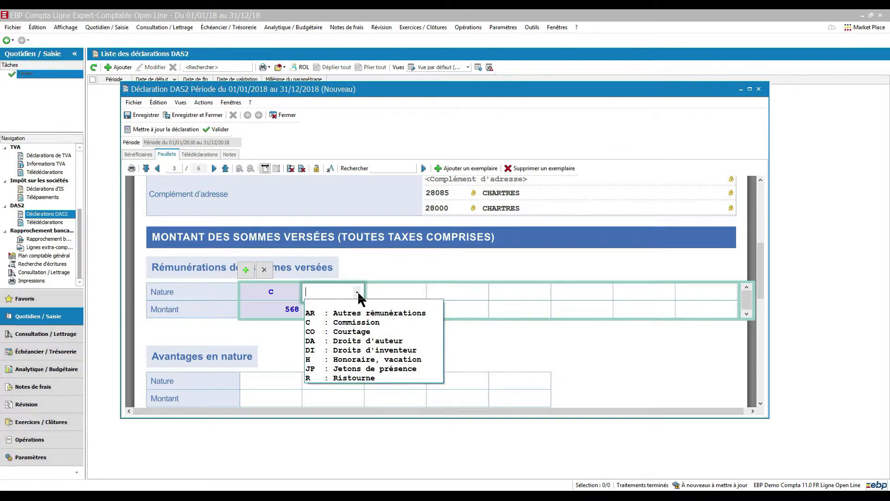
{"action": "left_click", "coordinate": [376, 359]}
{"action": "left_click", "coordinate": [333, 306]}
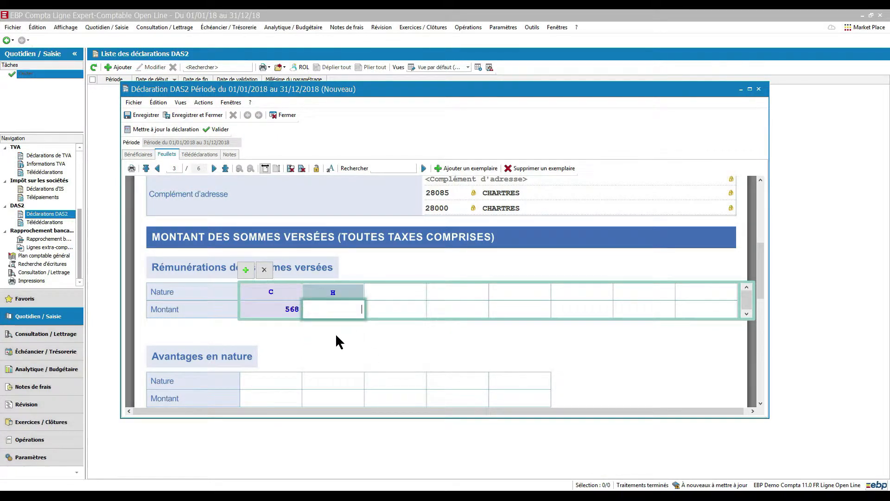
{"action": "type", "text": "341"}
{"action": "key", "text": "Tab"}
{"action": "left_click", "coordinate": [137, 115]}
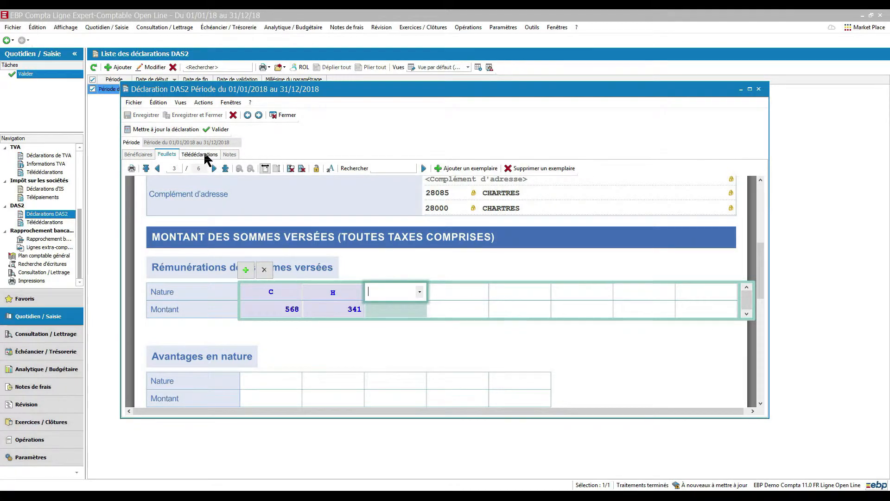
Step: Generate a test DAS2 e-filing addressed to the DGFiP and validate the declaration
{"action": "left_click", "coordinate": [201, 155]}
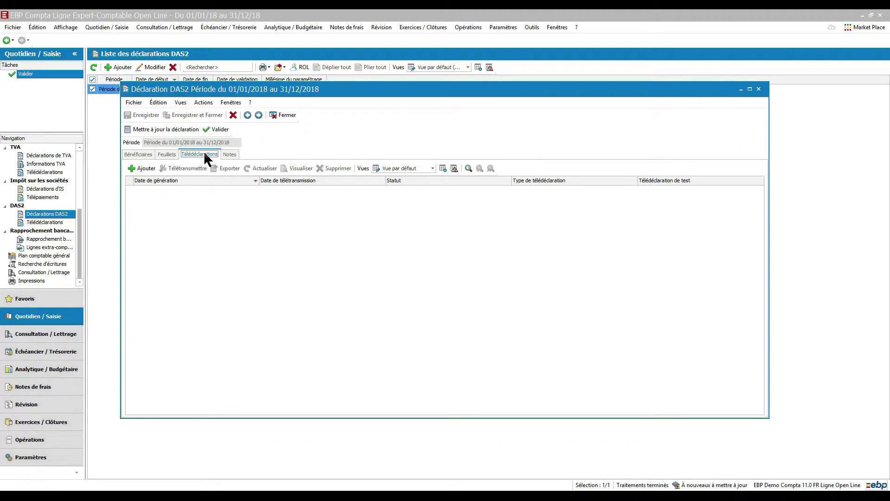
{"action": "left_click", "coordinate": [142, 169]}
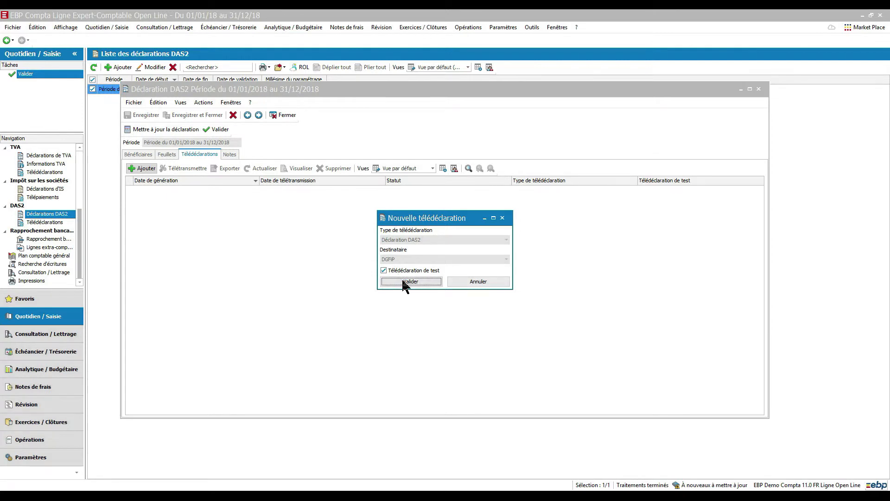
{"action": "left_click", "coordinate": [402, 281]}
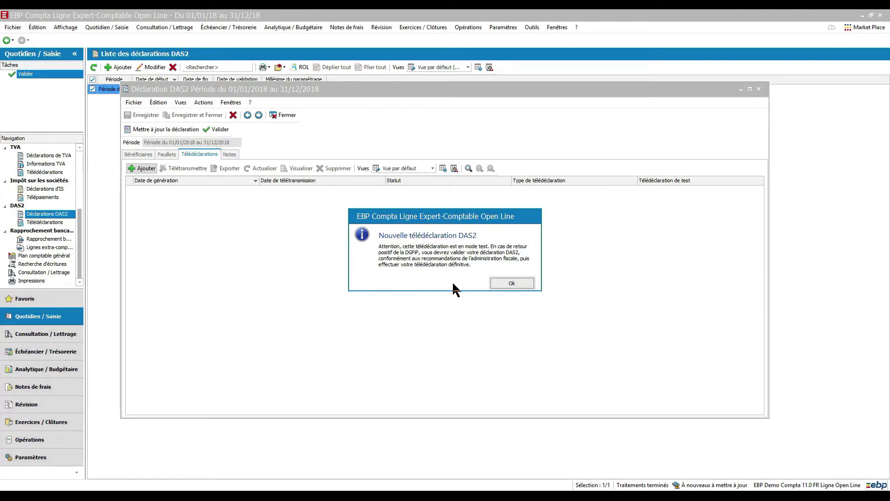
{"action": "left_click", "coordinate": [512, 284]}
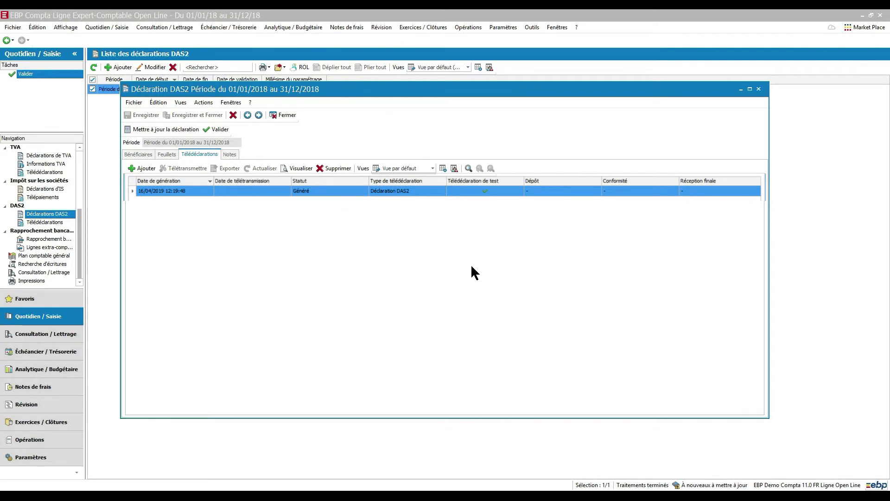
{"action": "left_click", "coordinate": [216, 129]}
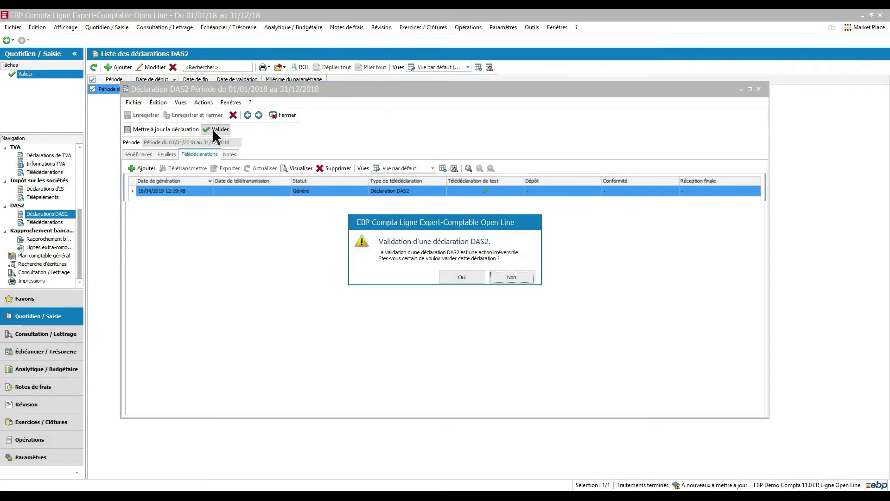
{"action": "left_click", "coordinate": [446, 277]}
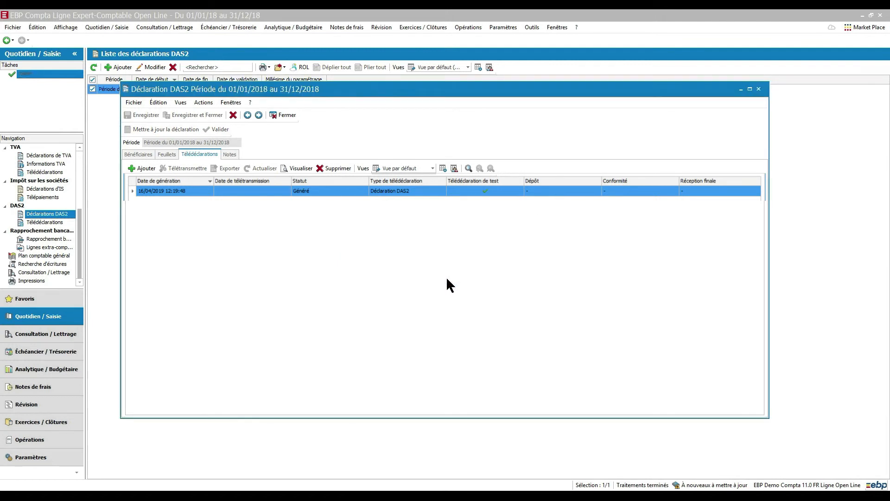